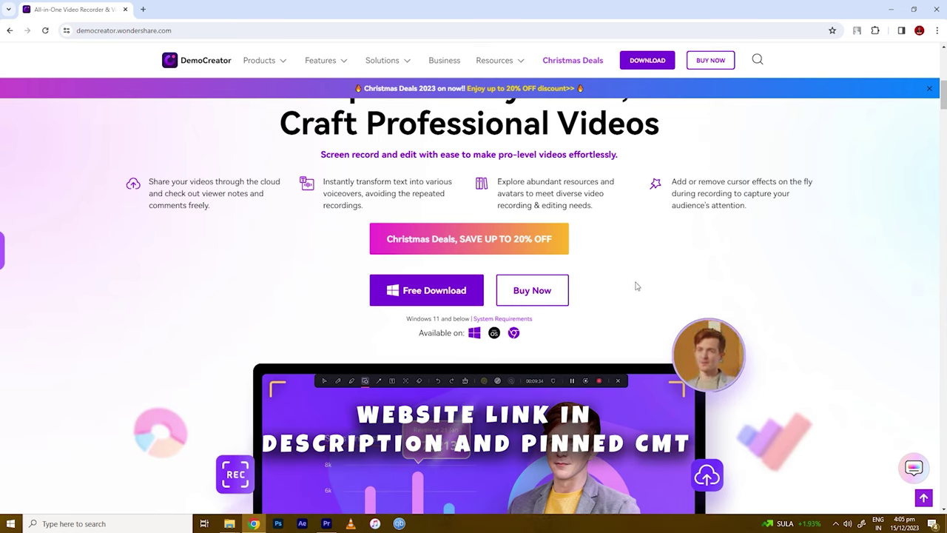
Download the free Windows version of DemoCreator and open its All-in-One Recorder.
click(424, 292)
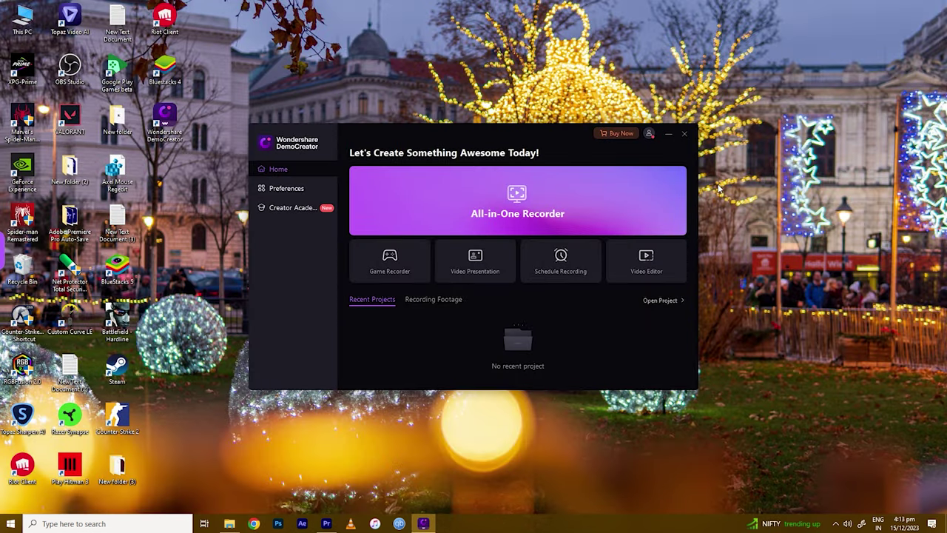
drag(533, 133, 516, 150)
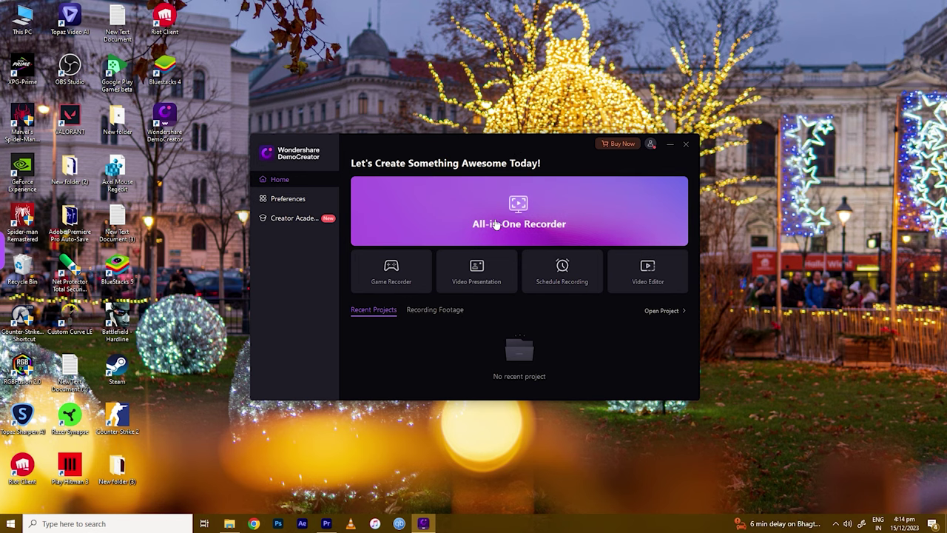
click(527, 217)
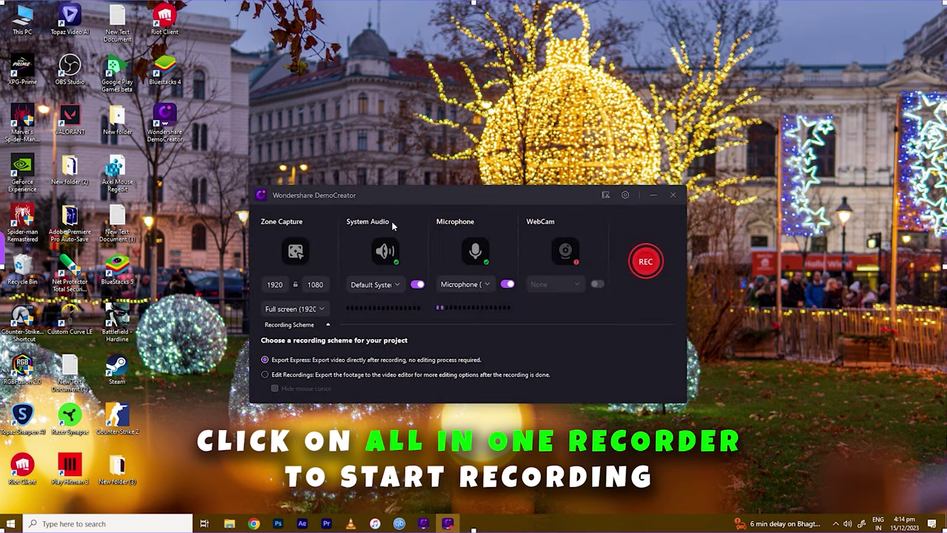
Set the capture area to full screen (1920 × 1080) and switch system audio recording off and back on.
click(305, 309)
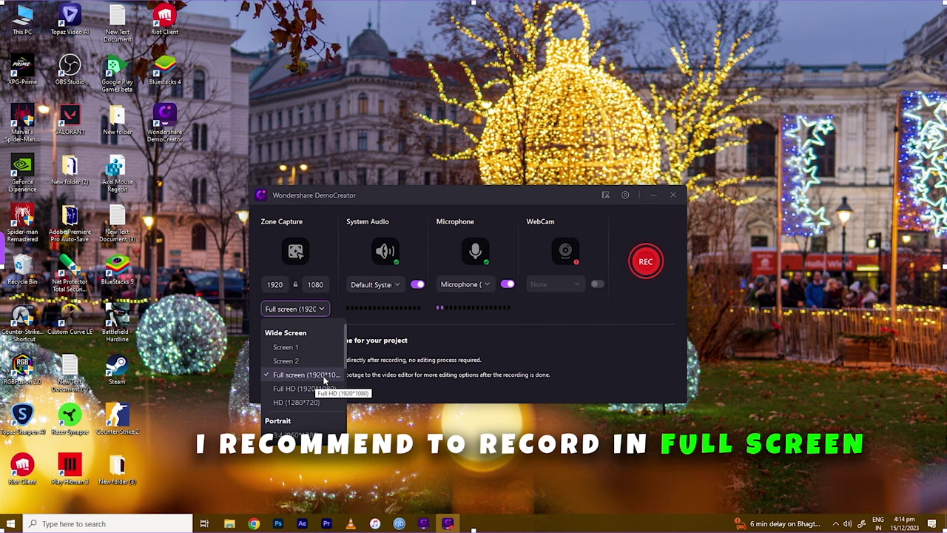
click(305, 375)
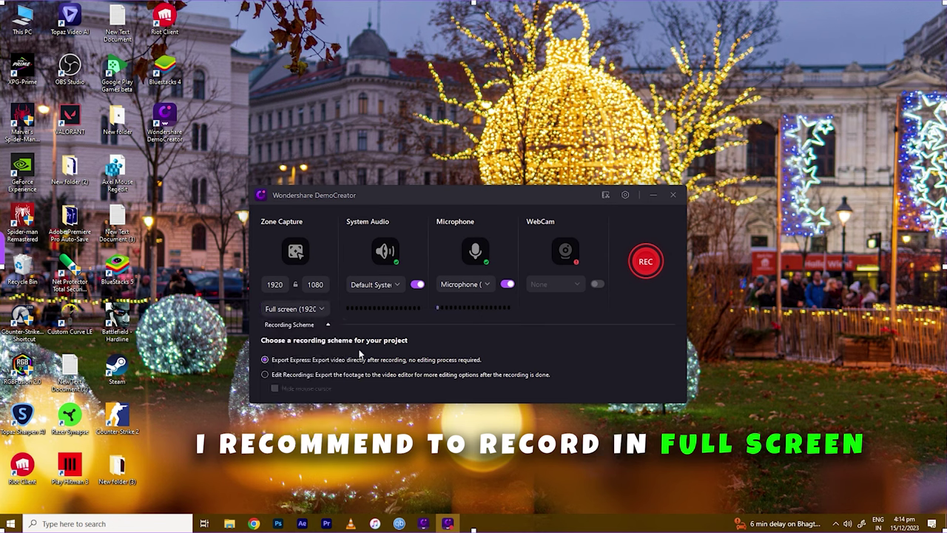
click(418, 285)
click(418, 285)
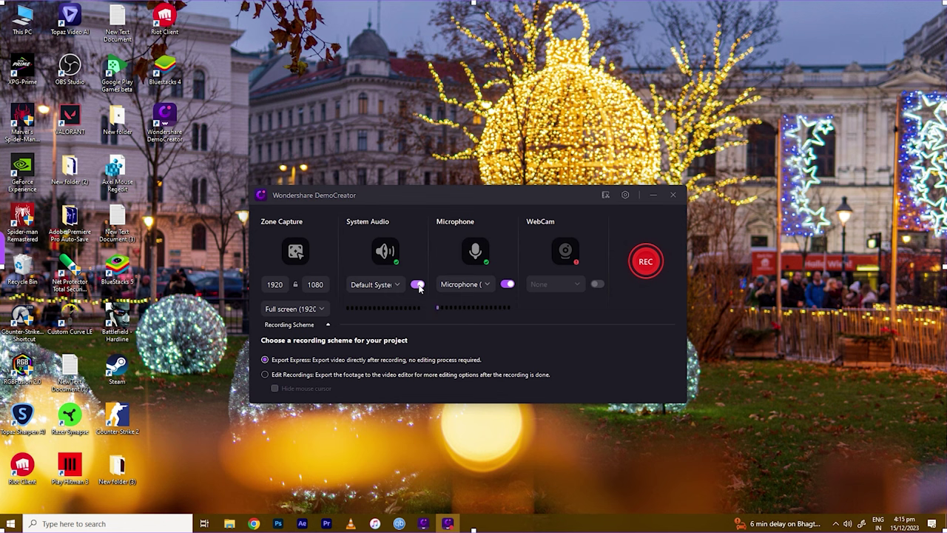
Switch the microphone recording off and try to enable the webcam.
click(508, 284)
click(507, 285)
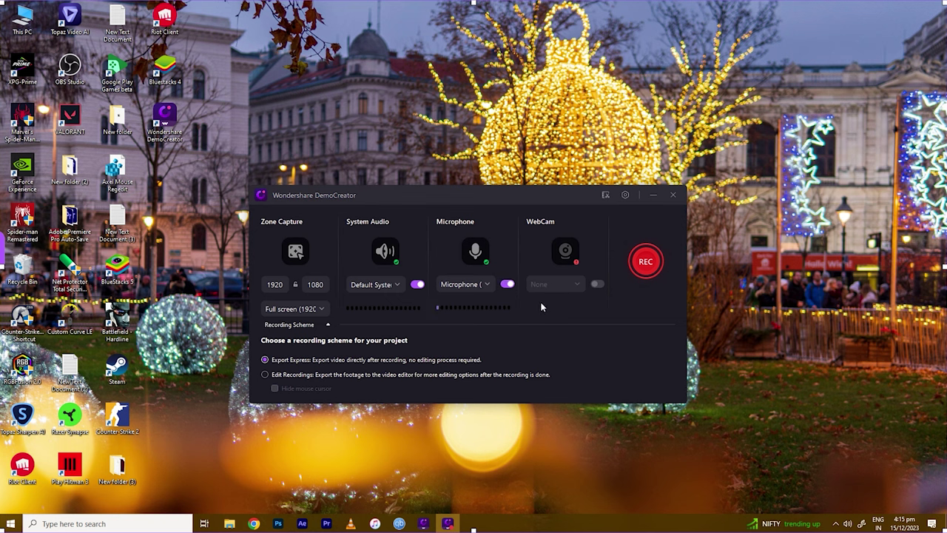
click(506, 284)
click(598, 285)
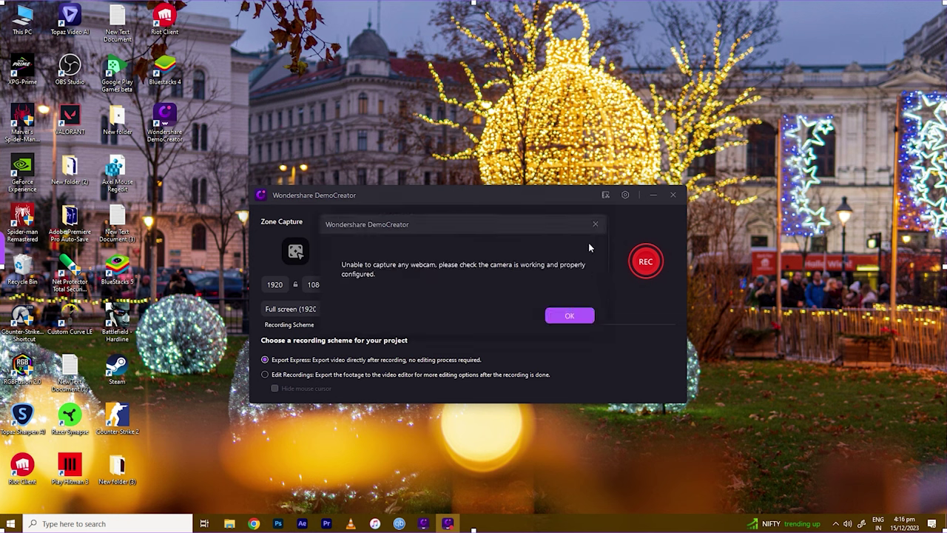
click(595, 223)
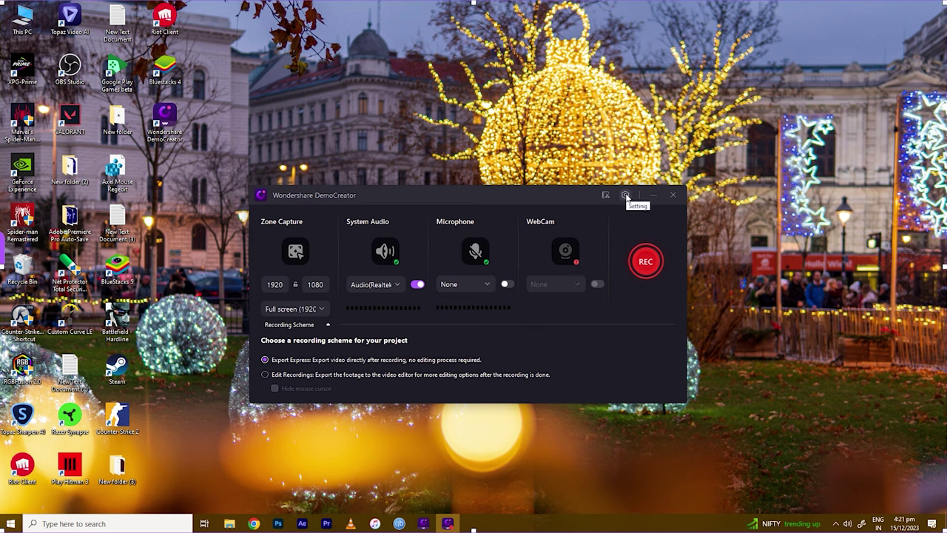
Set the recording frame rate to 120 fps in the recorder's advanced video settings.
click(625, 195)
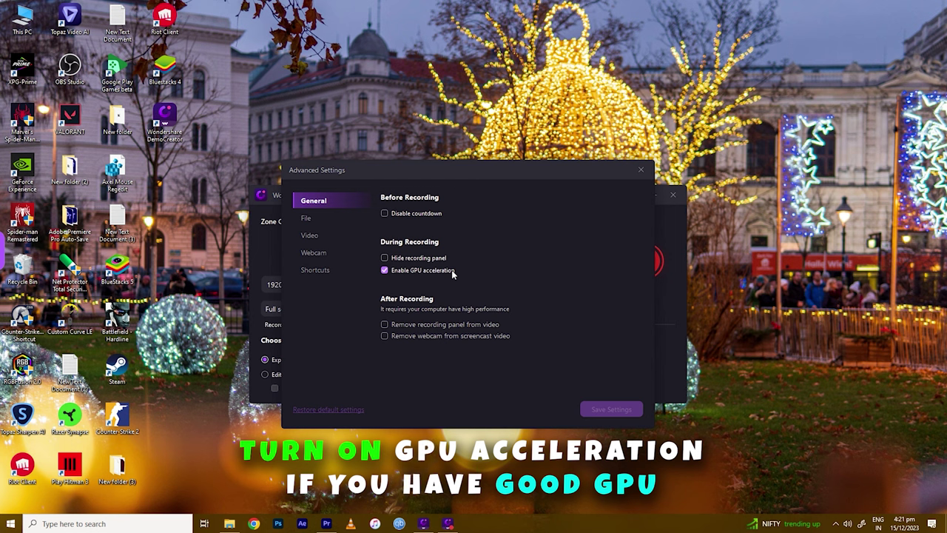
click(334, 233)
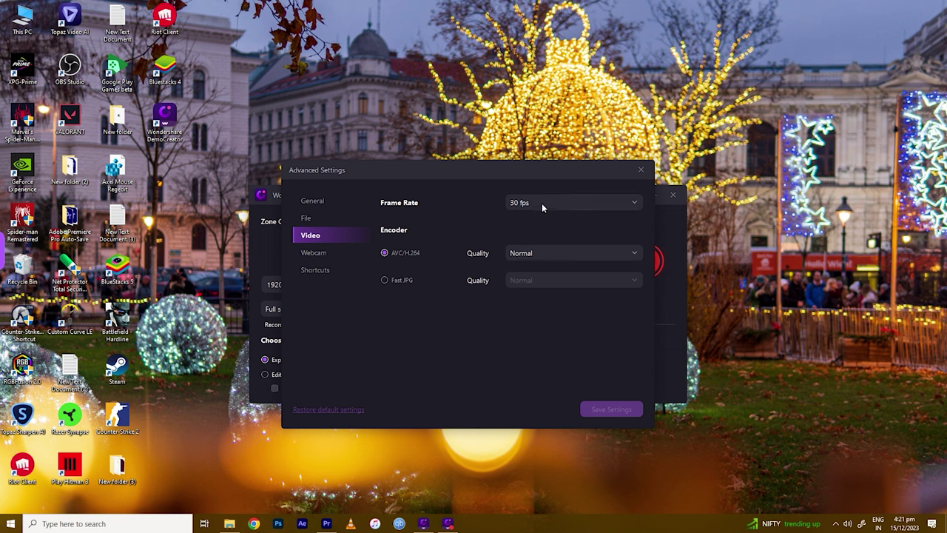
click(542, 202)
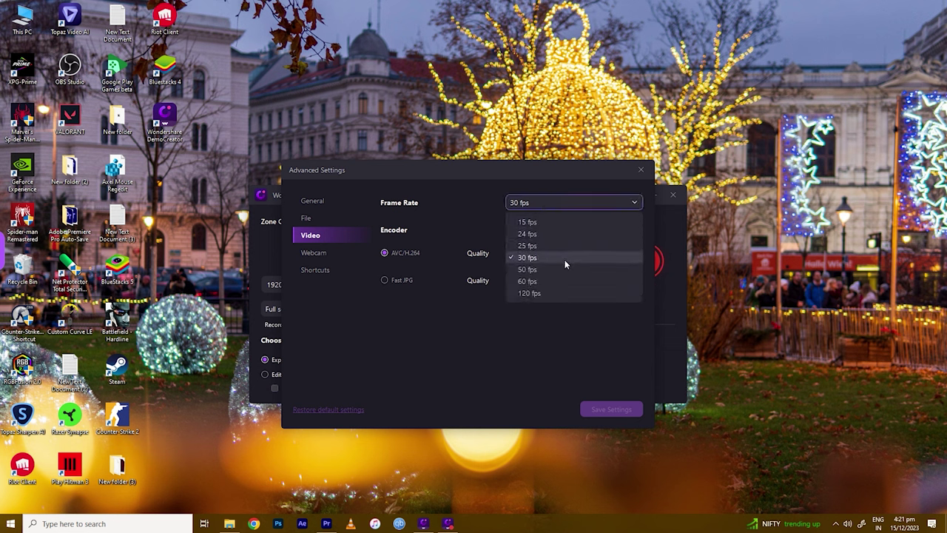
click(557, 293)
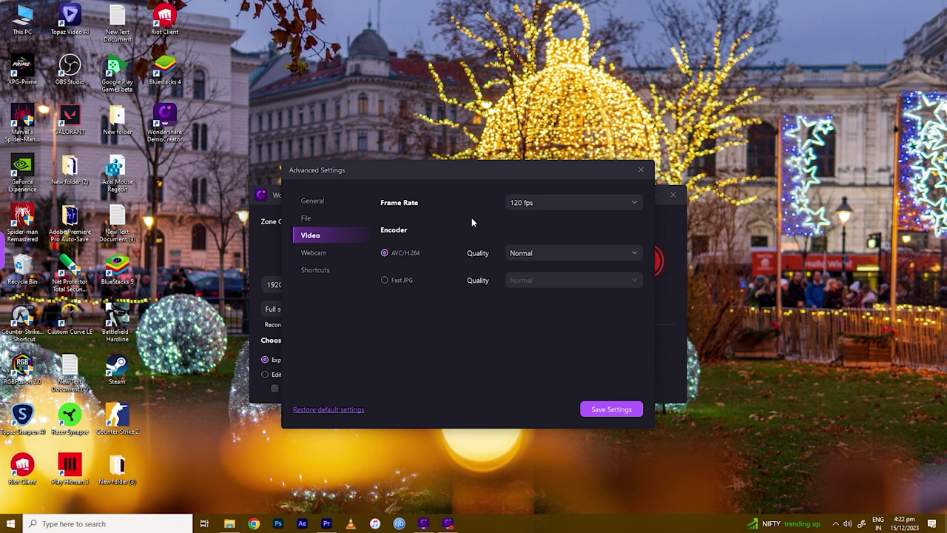
click(544, 202)
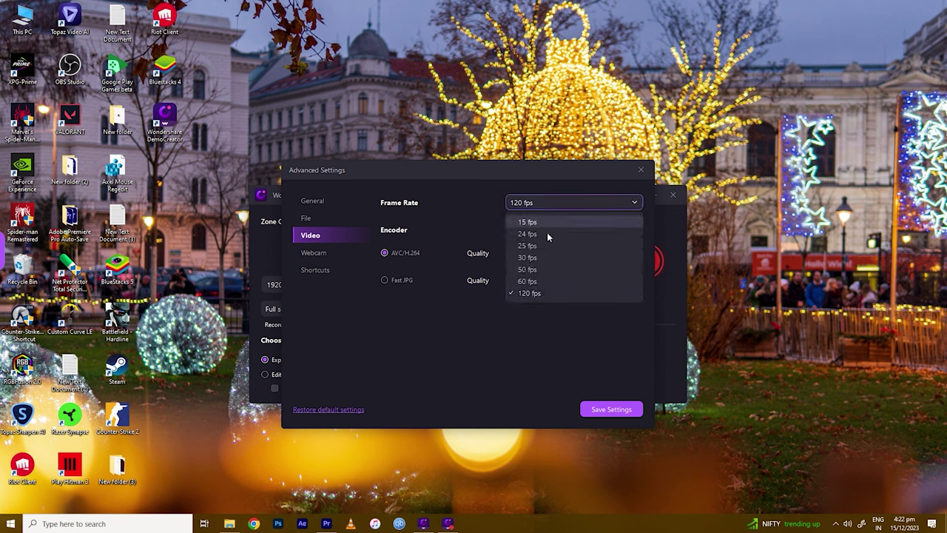
click(535, 294)
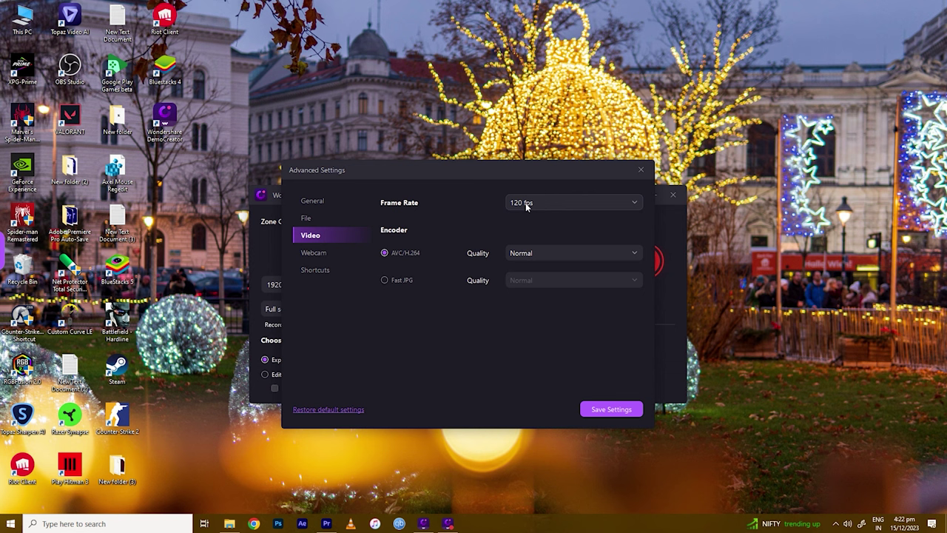
Set the AVC/H.264 encoder quality to High and save the advanced settings.
click(557, 251)
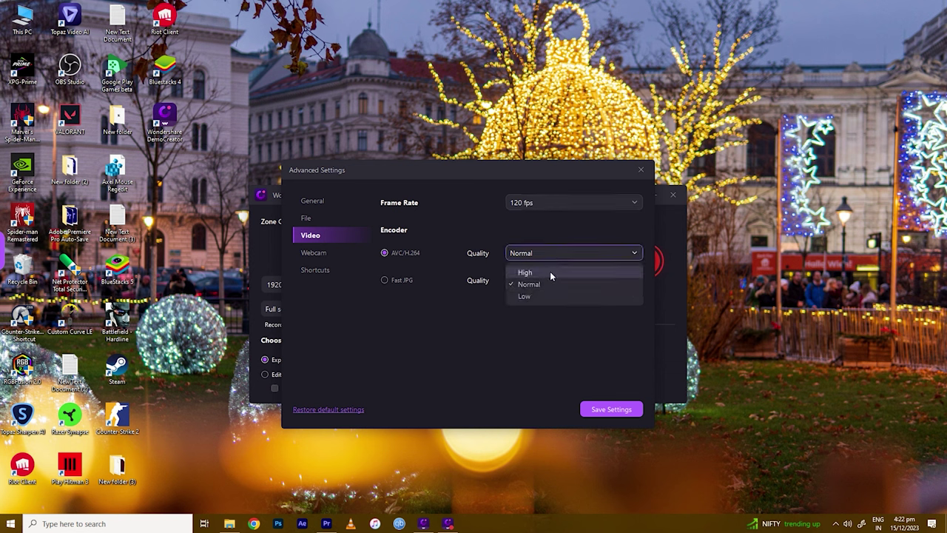
click(549, 272)
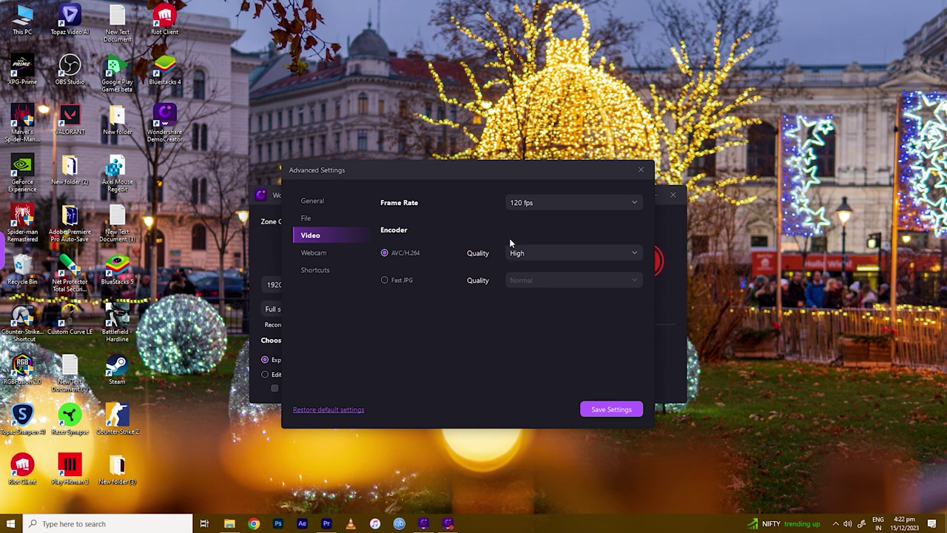
click(523, 252)
click(503, 229)
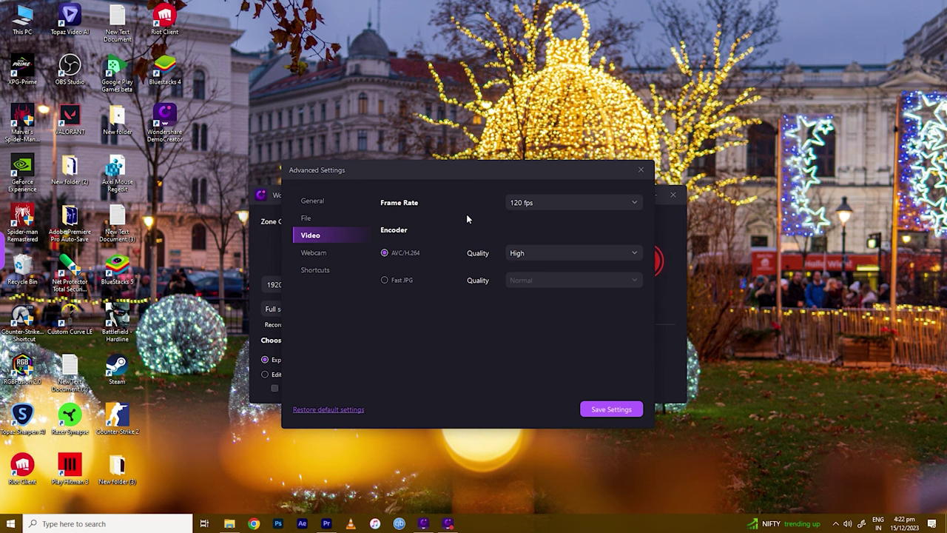
click(608, 410)
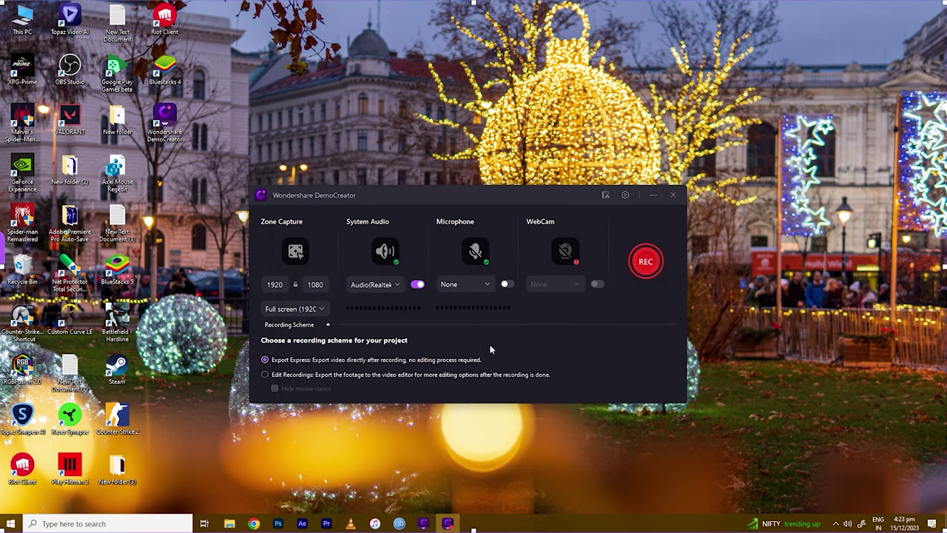
Enable the microphone and start recording the full screen.
click(506, 284)
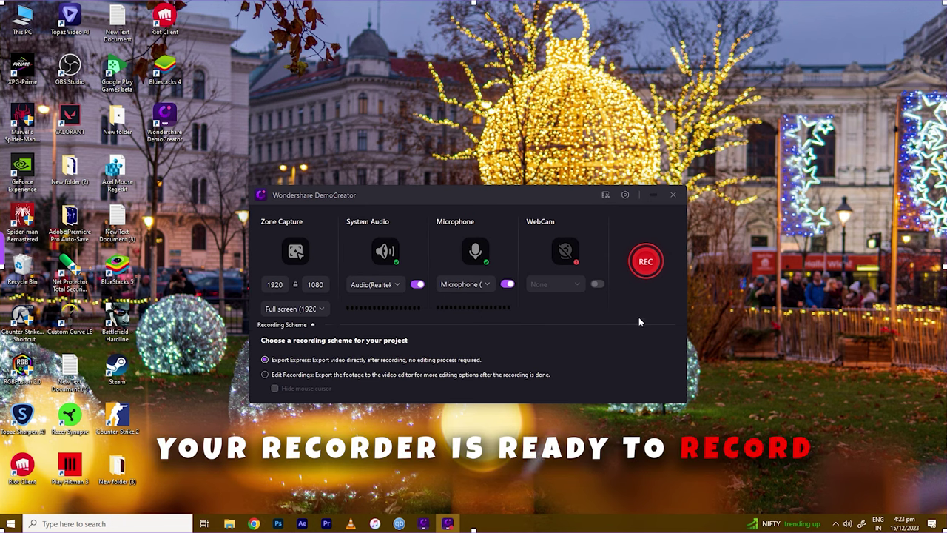
click(644, 262)
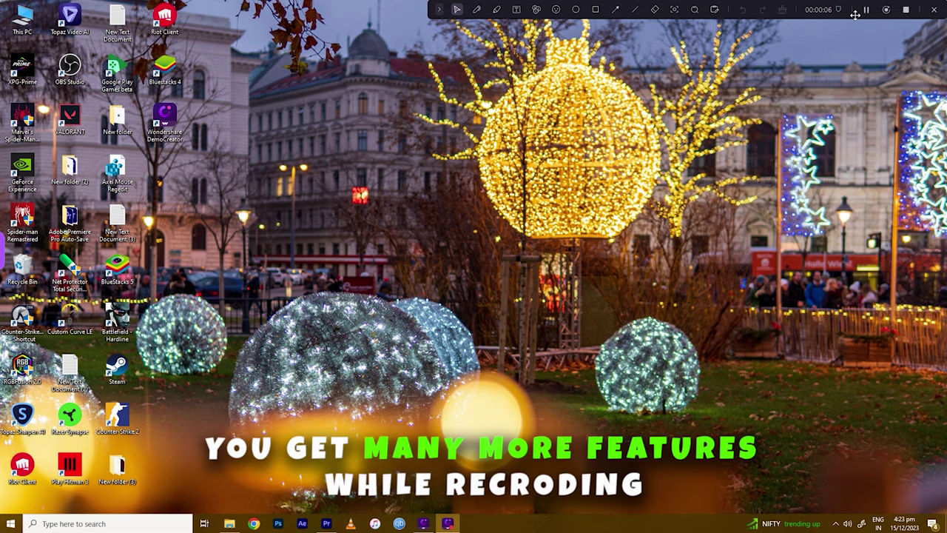
Draw a red arrow pointing down toward the lit spheres on the desktop and stop the recording.
click(614, 9)
drag(399, 208, 250, 295)
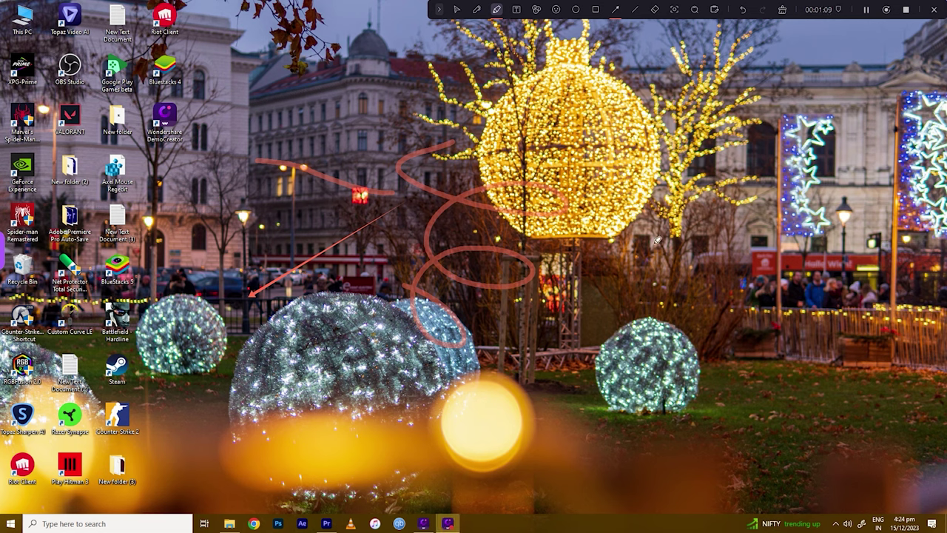
click(907, 11)
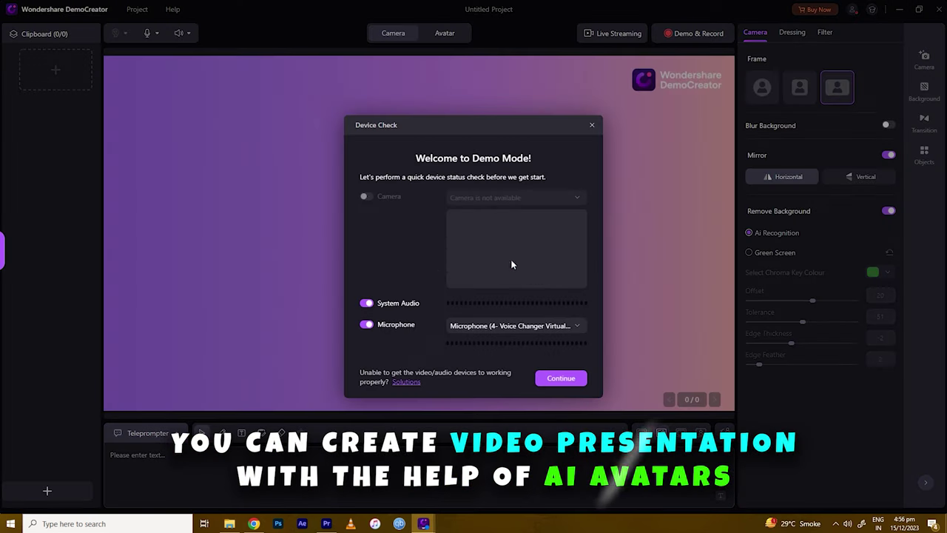
Dismiss the presentation device check, open the Video Editor and place the AppPlayer gameplay clip at the start of the timeline.
click(592, 125)
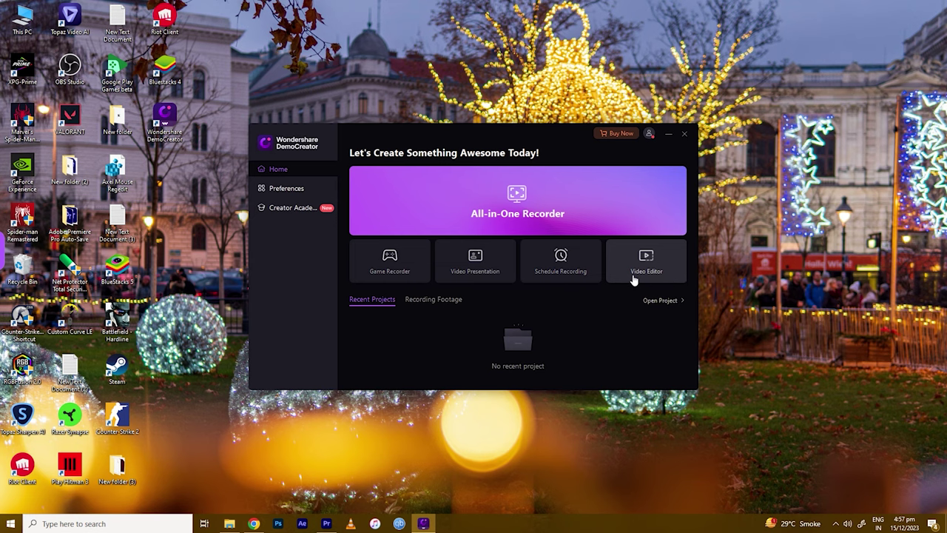
click(633, 280)
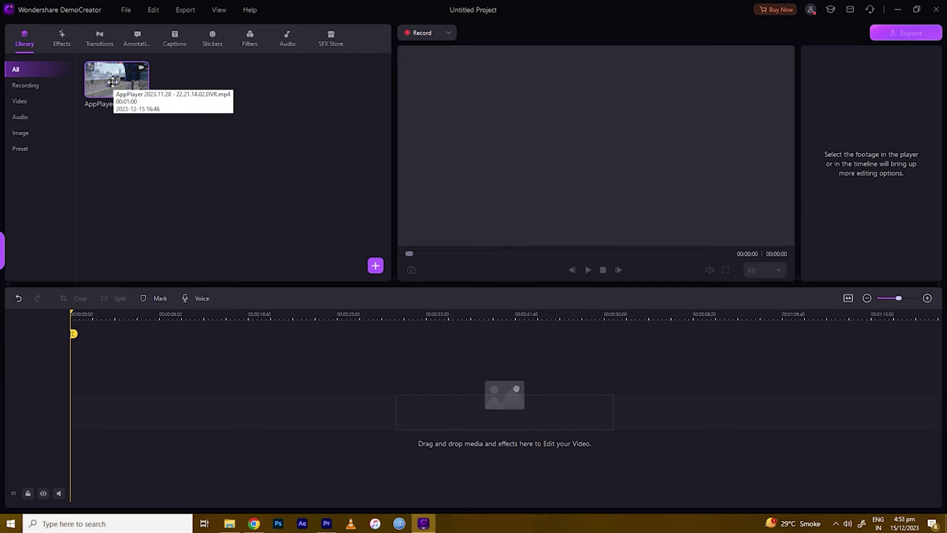
drag(112, 81, 41, 387)
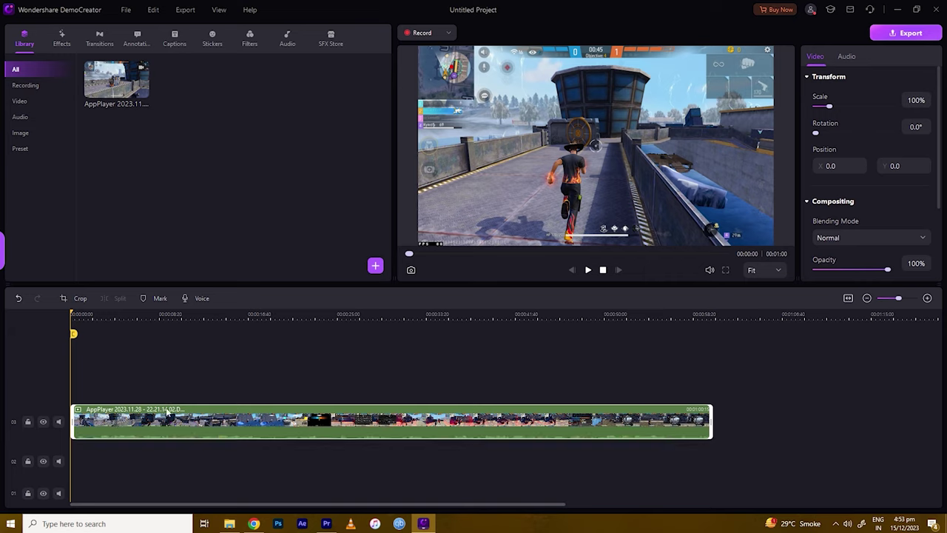